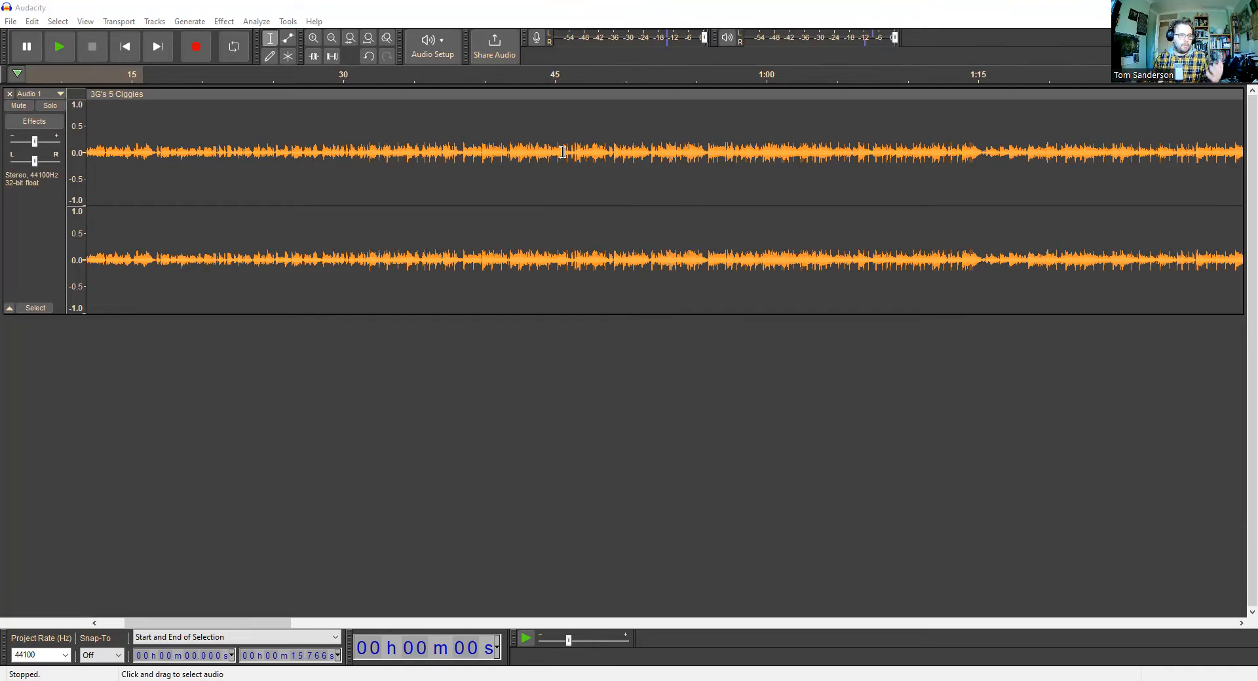
- Add a label reading "Thing I want" at about 45.6 seconds in the audio track
left_click(563, 152)
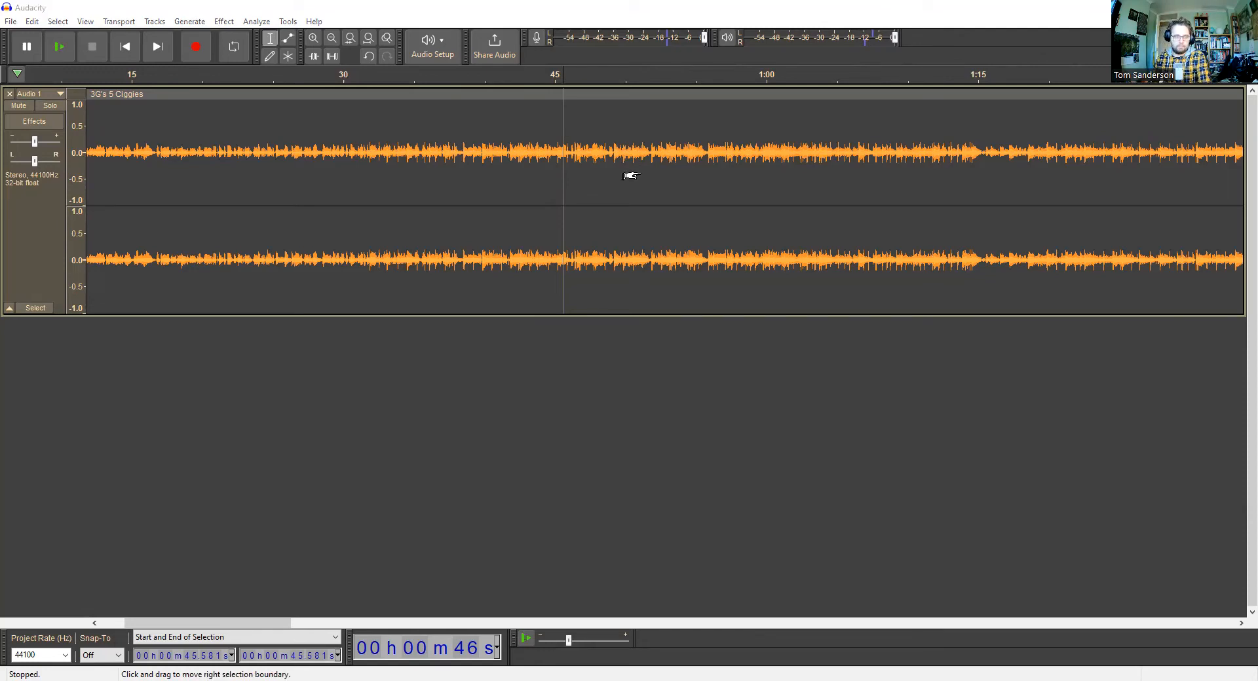
key("ctrl+b")
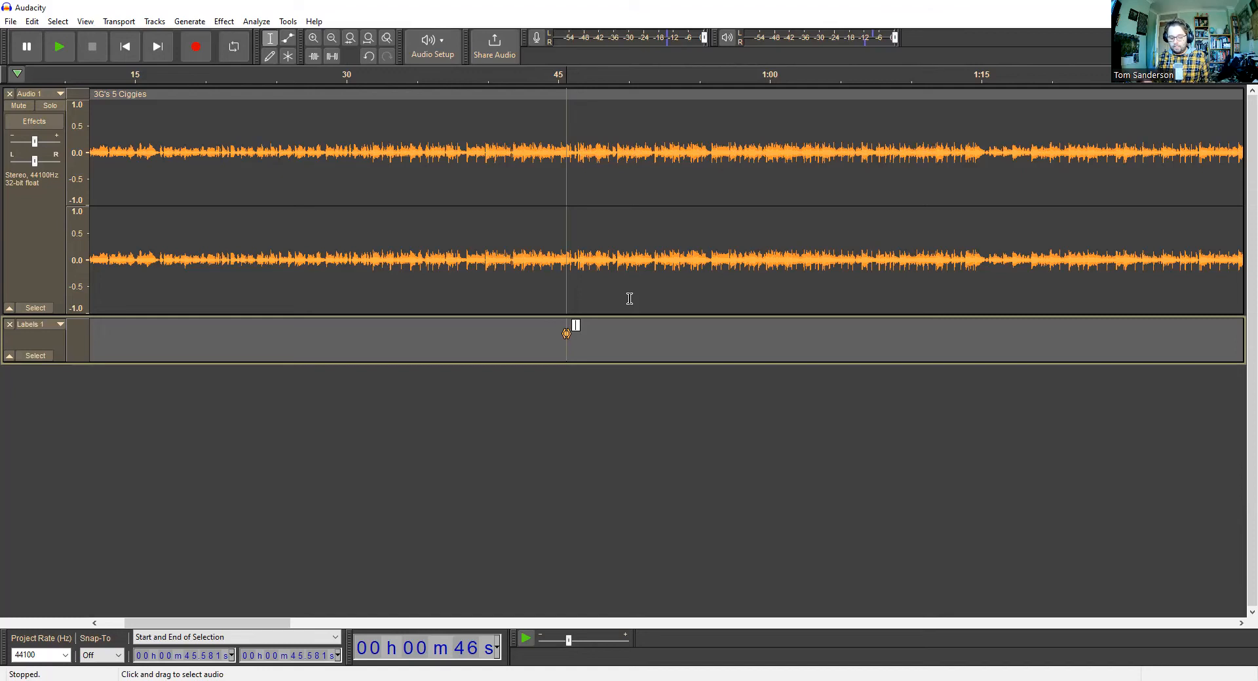
type("Lable")
key("BackSpace")
key("BackSpace")
key("BackSpace")
key("BackSpace")
key("BackSpace")
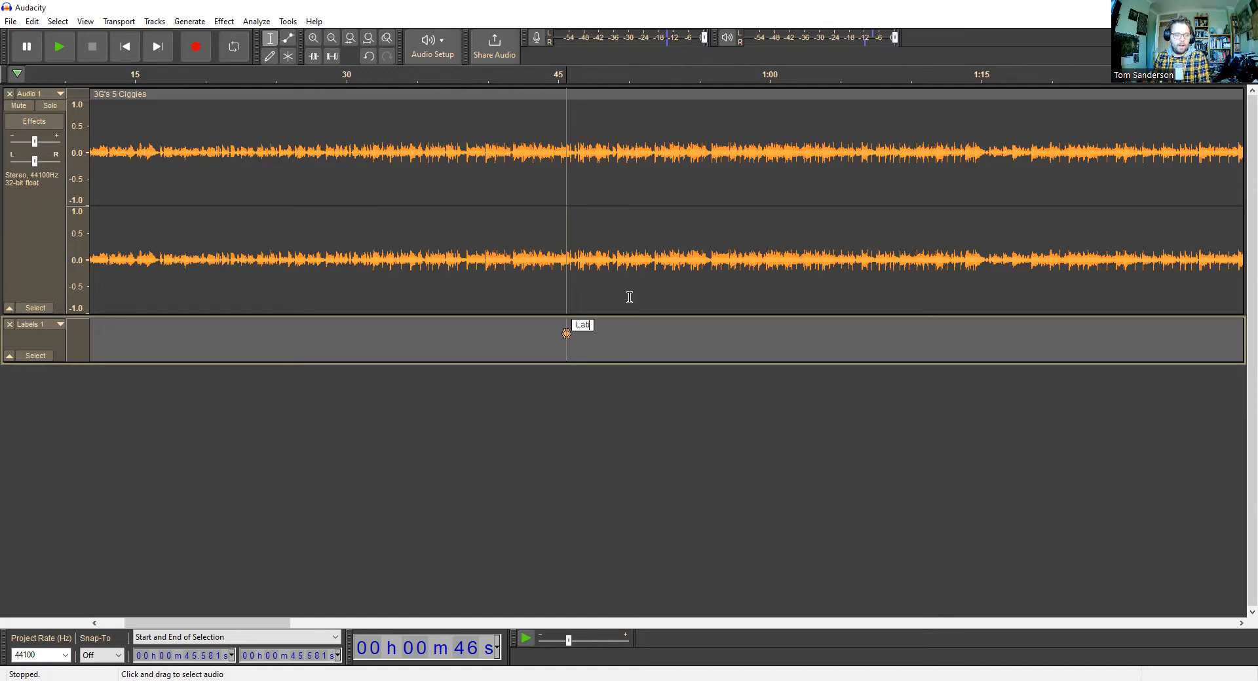
type("Thing I want")
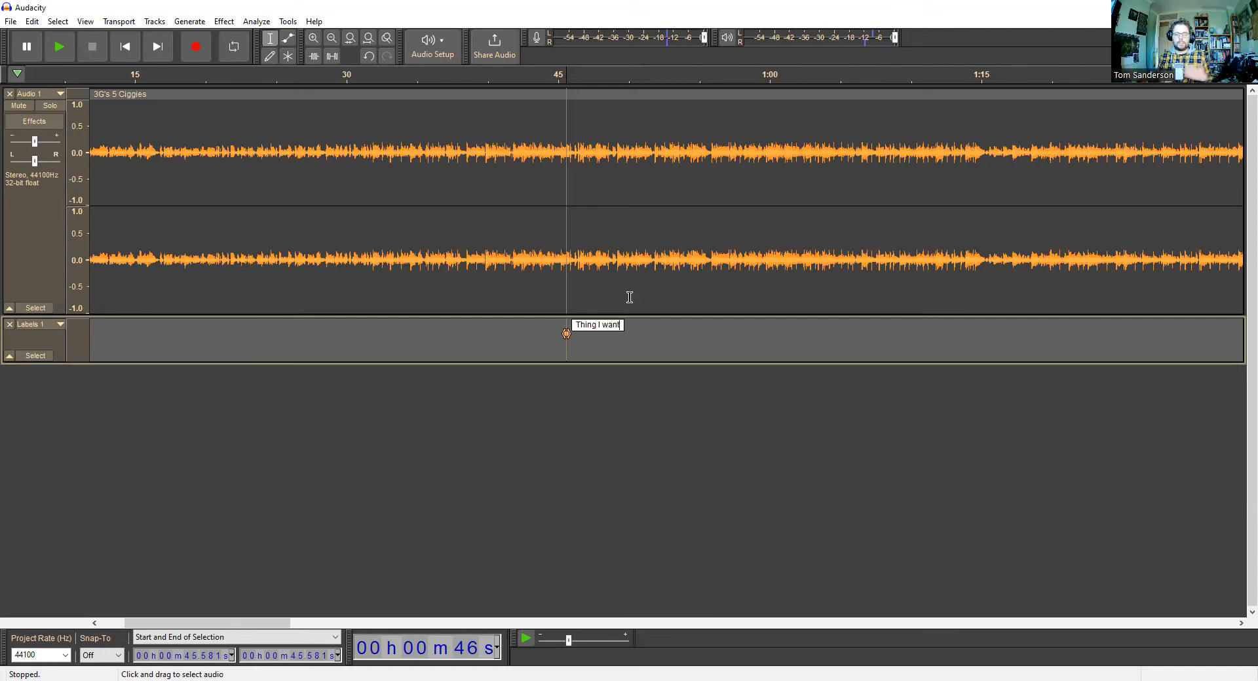
key("Return")
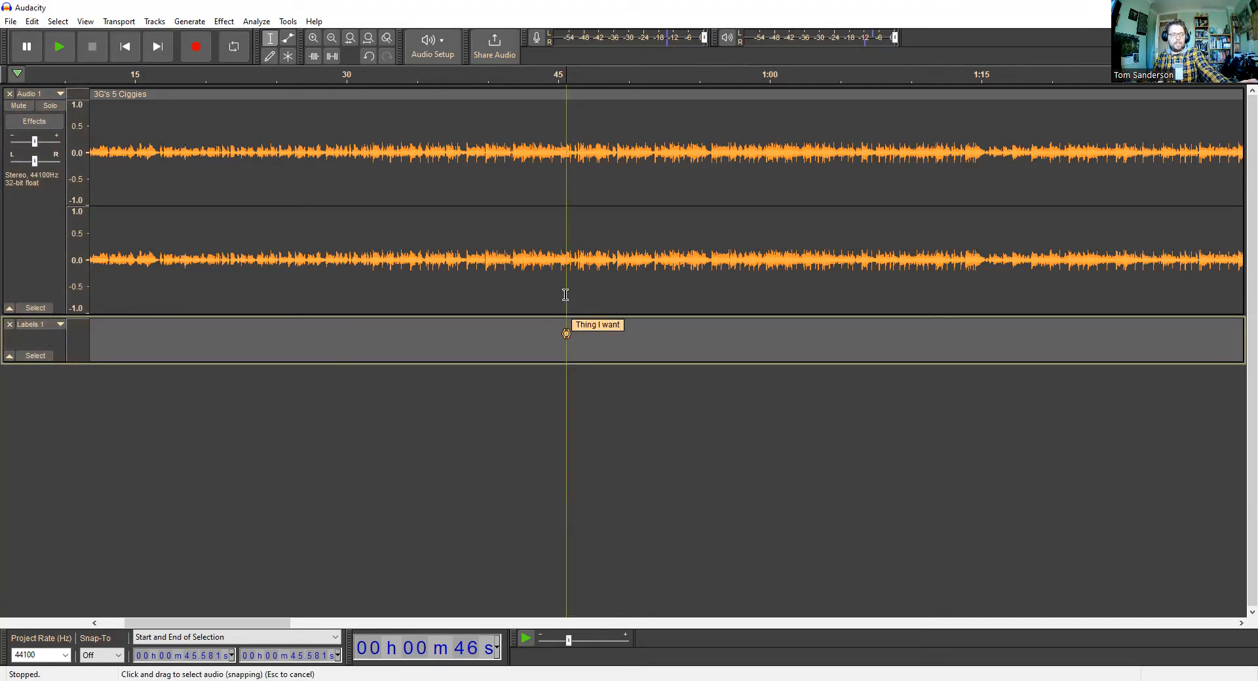
- Move the label track above the audio track and clear the track selection
left_click(54, 353)
left_click_drag(73, 105, 72, 99)
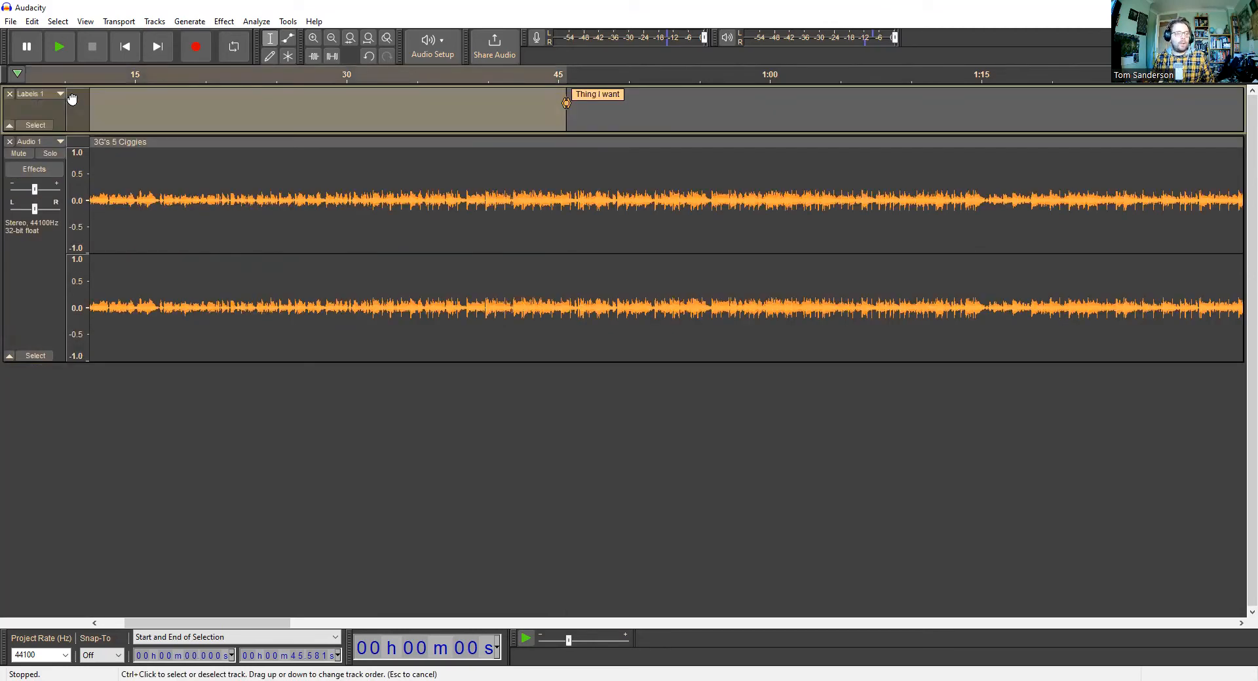
left_click(496, 423)
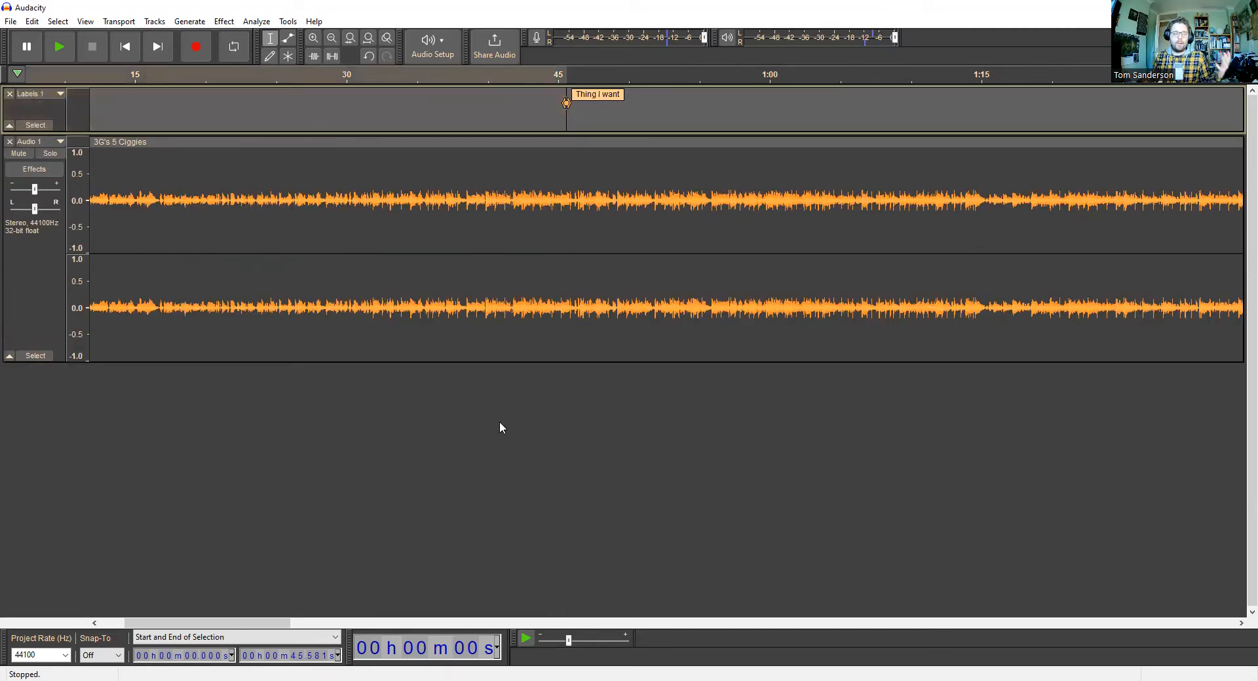
- Add a second label reading "another thing that I want" at about 1 minute 4.3 seconds in the label track
left_click(787, 111)
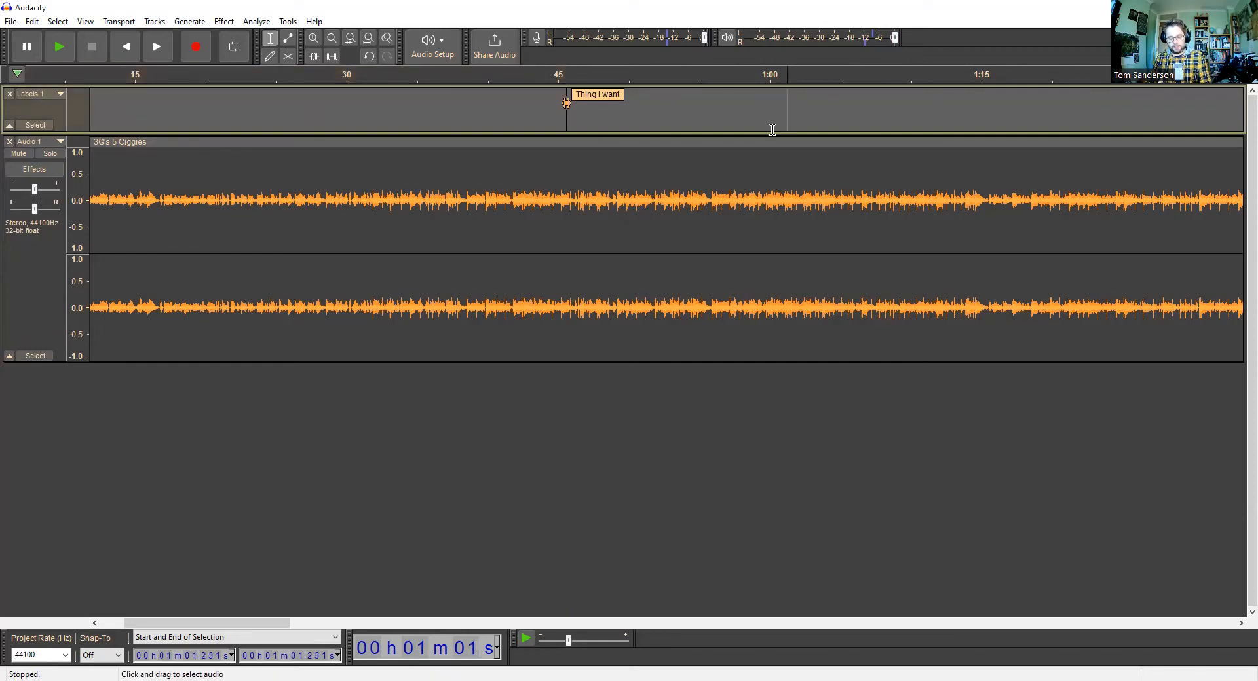
left_click(830, 105)
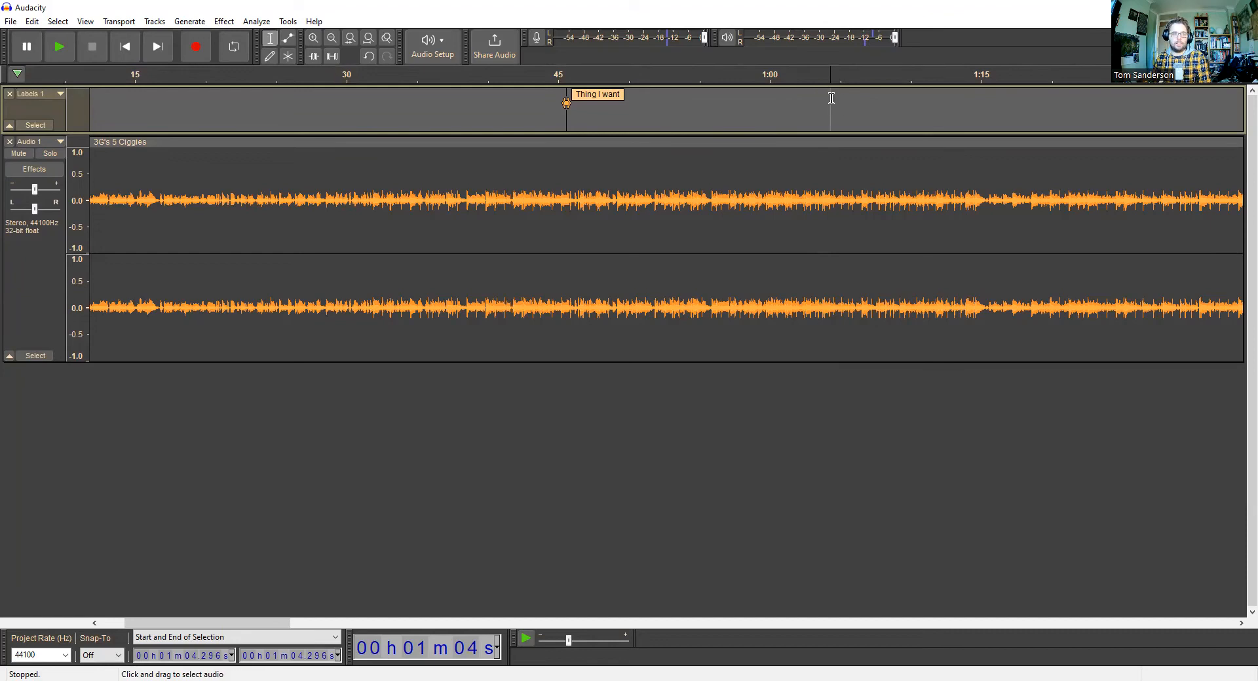
key("ctrl+b")
type("another thingt")
key("BackSpace")
type("that I want")
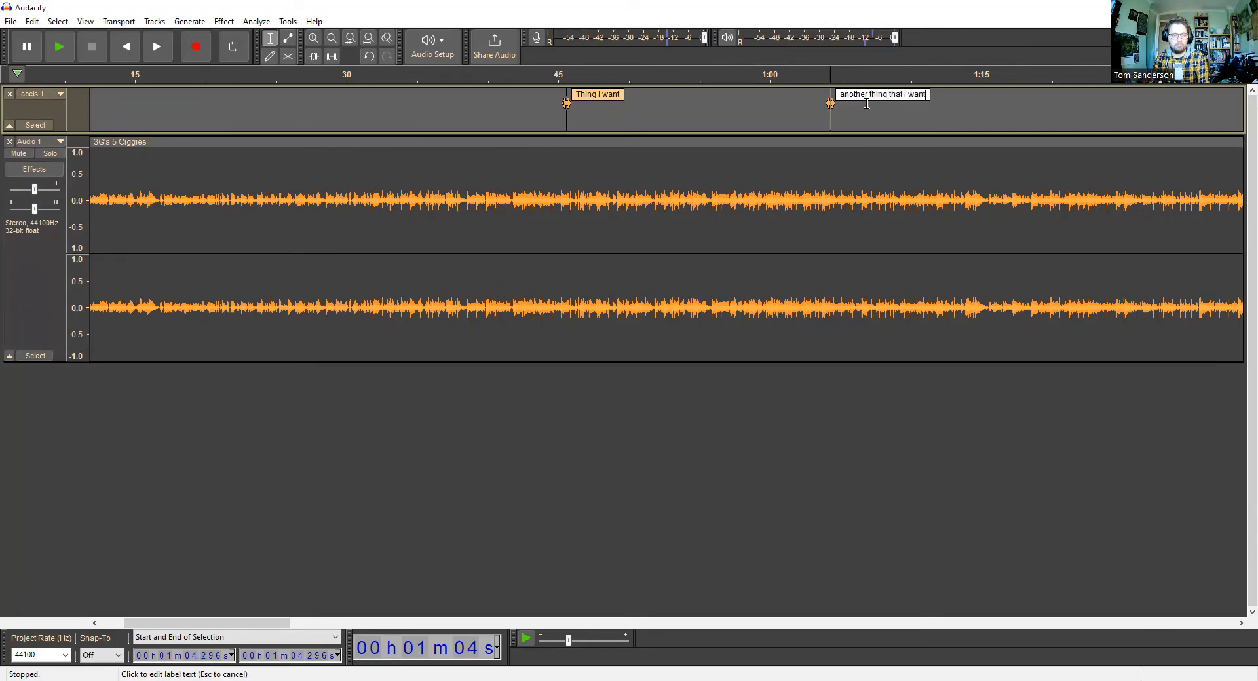
key("Return")
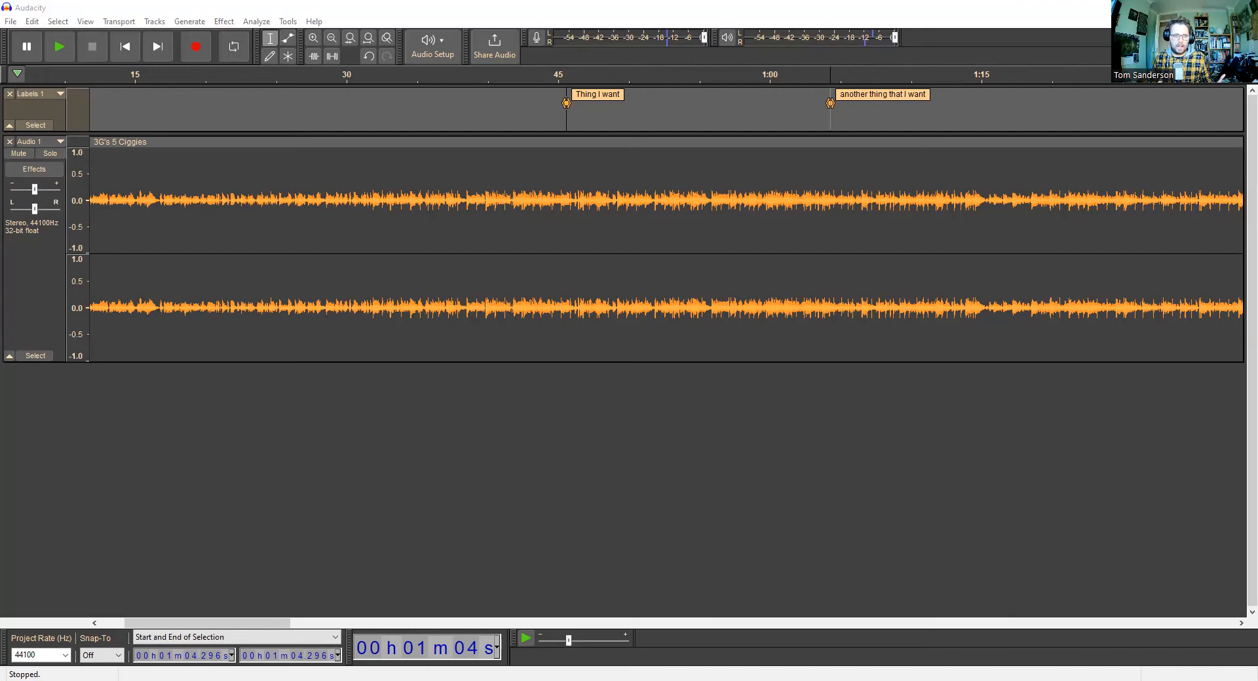
- Switch to the two-voice interview project and add a label reading "set of lables" at about 15 minutes 12.6 seconds
key("alt+Tab")
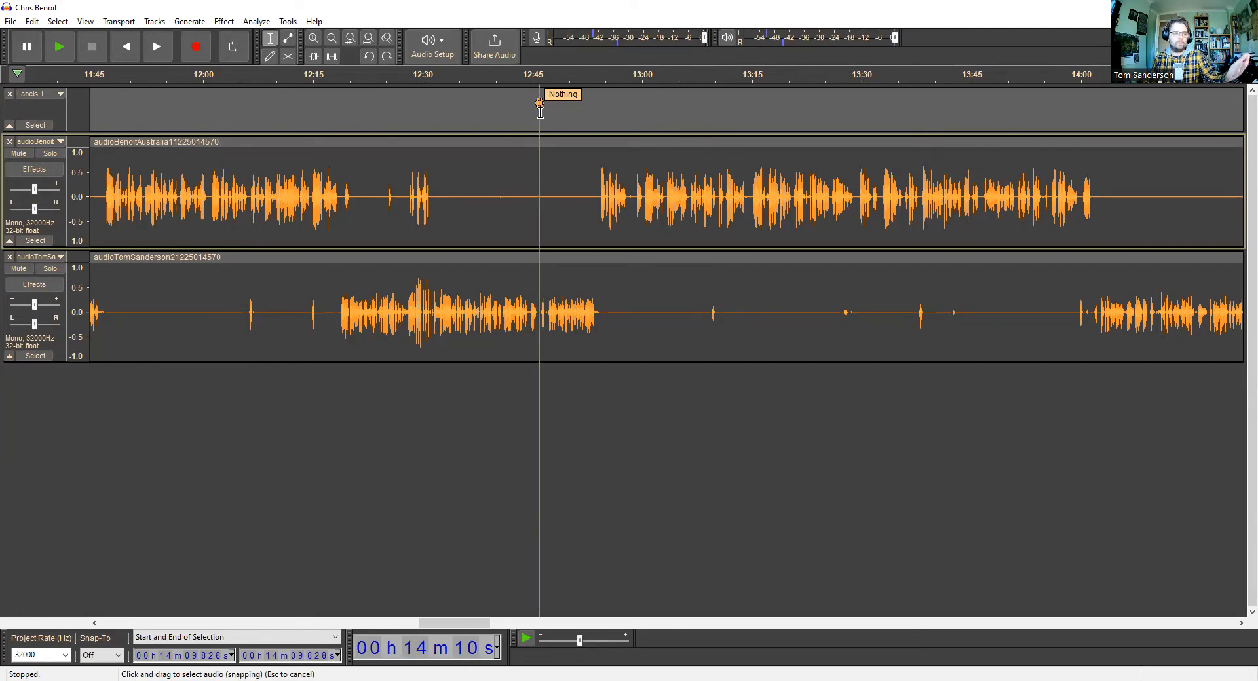
left_click_drag(457, 623, 391, 626)
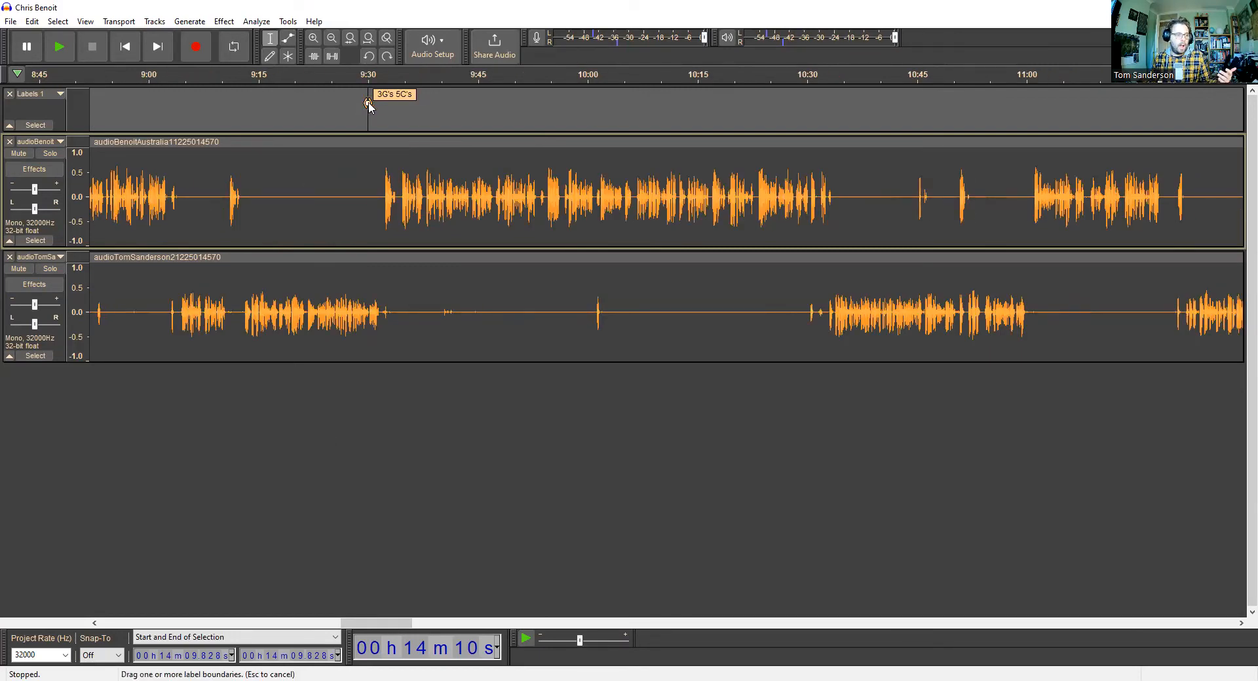
left_click_drag(406, 626, 549, 612)
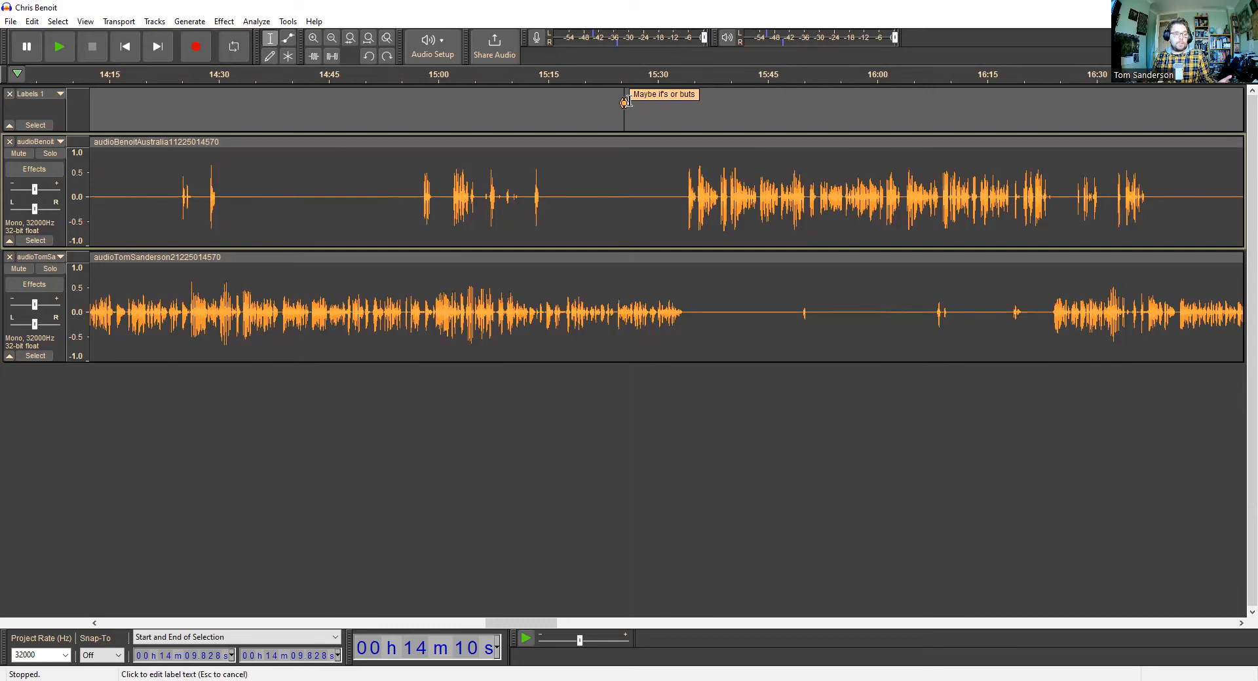
left_click(531, 191)
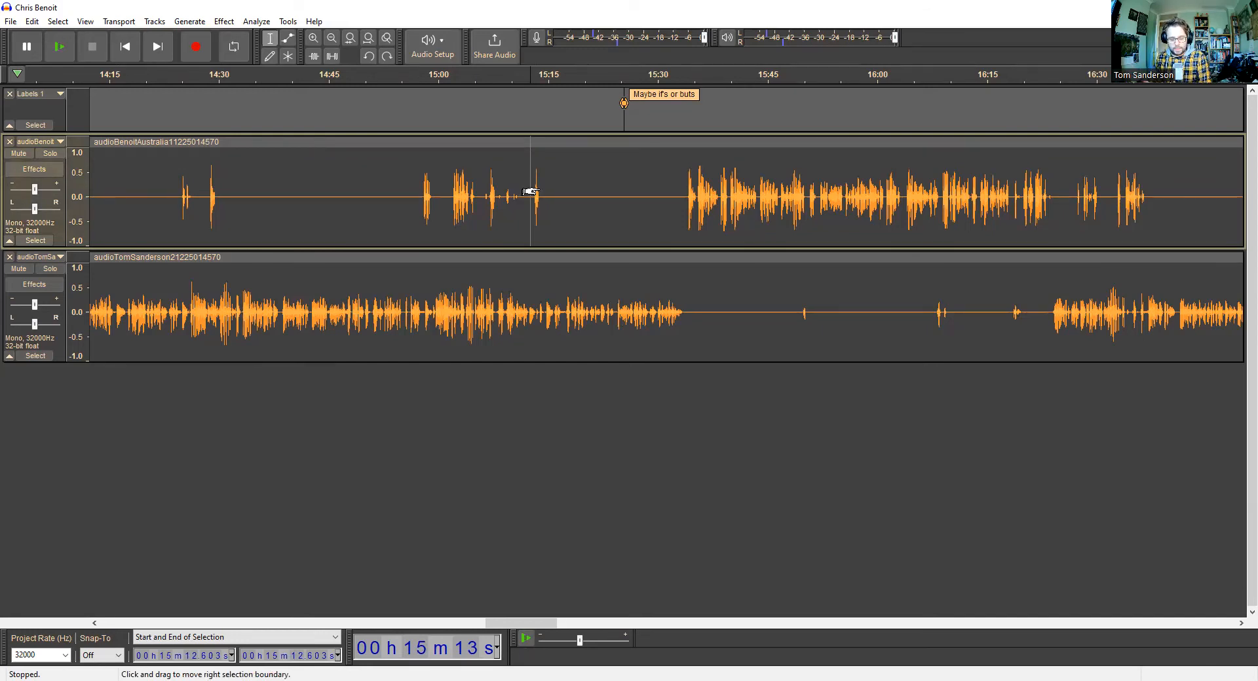
key("ctrl+b")
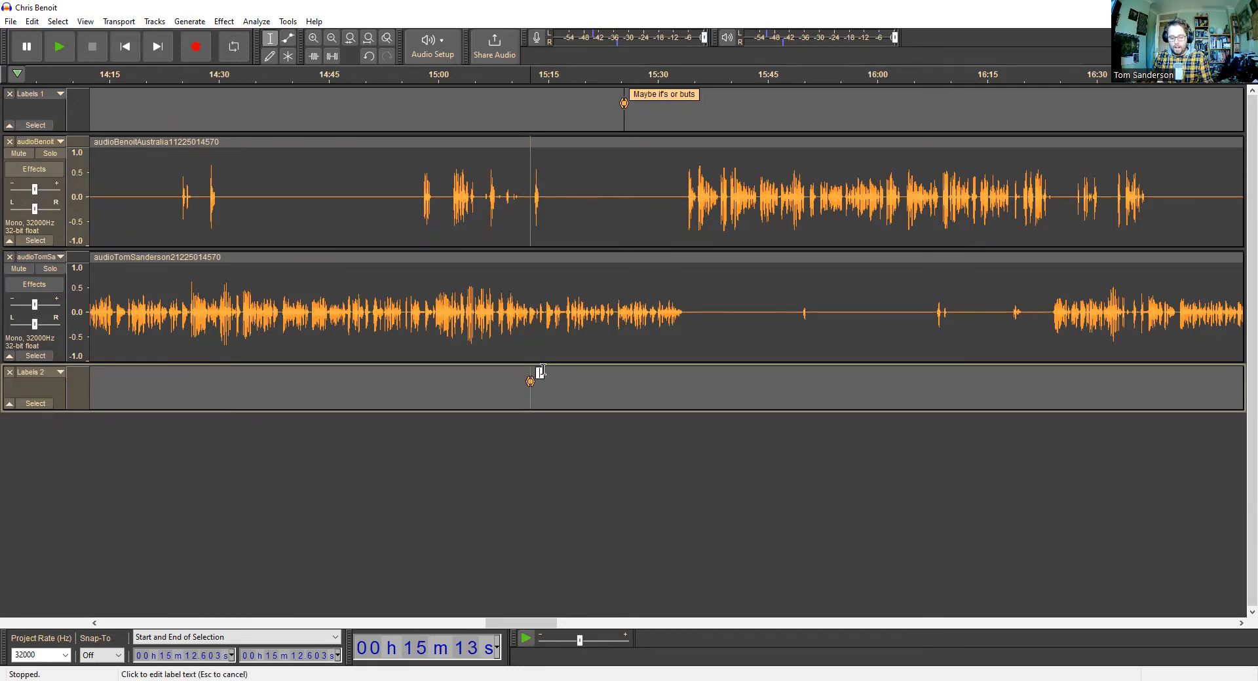
type("Test of labe")
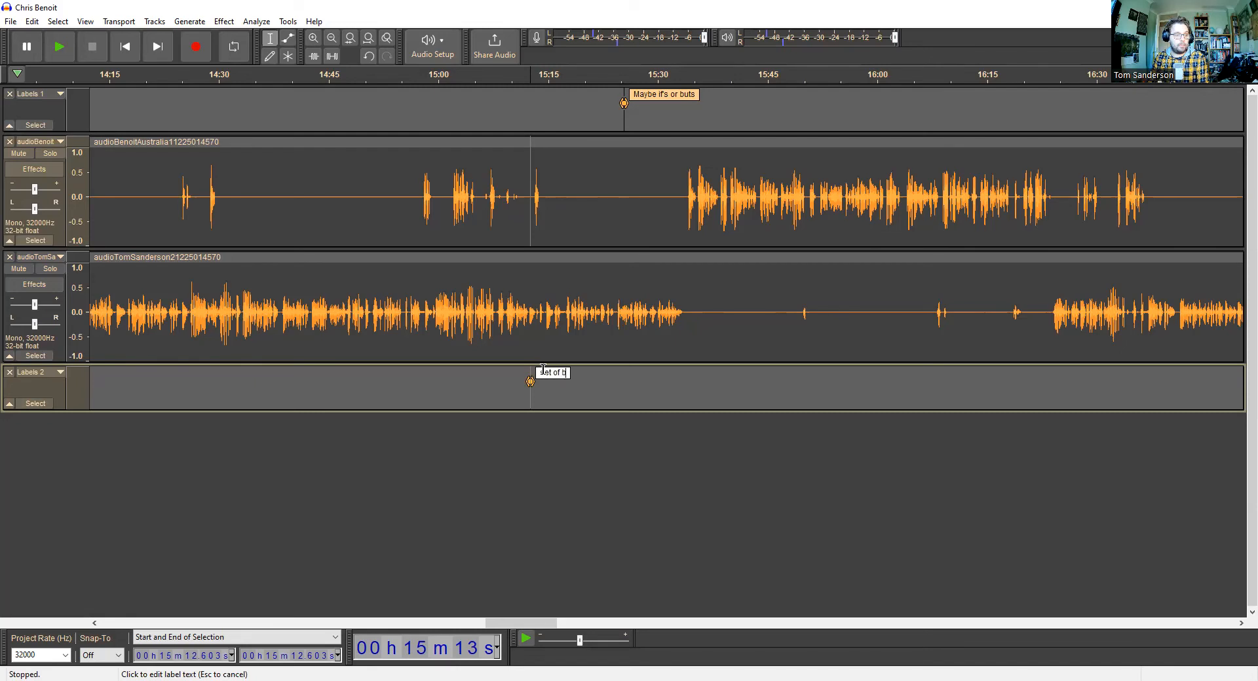
type("s")
key("BackSpace")
key("BackSpace")
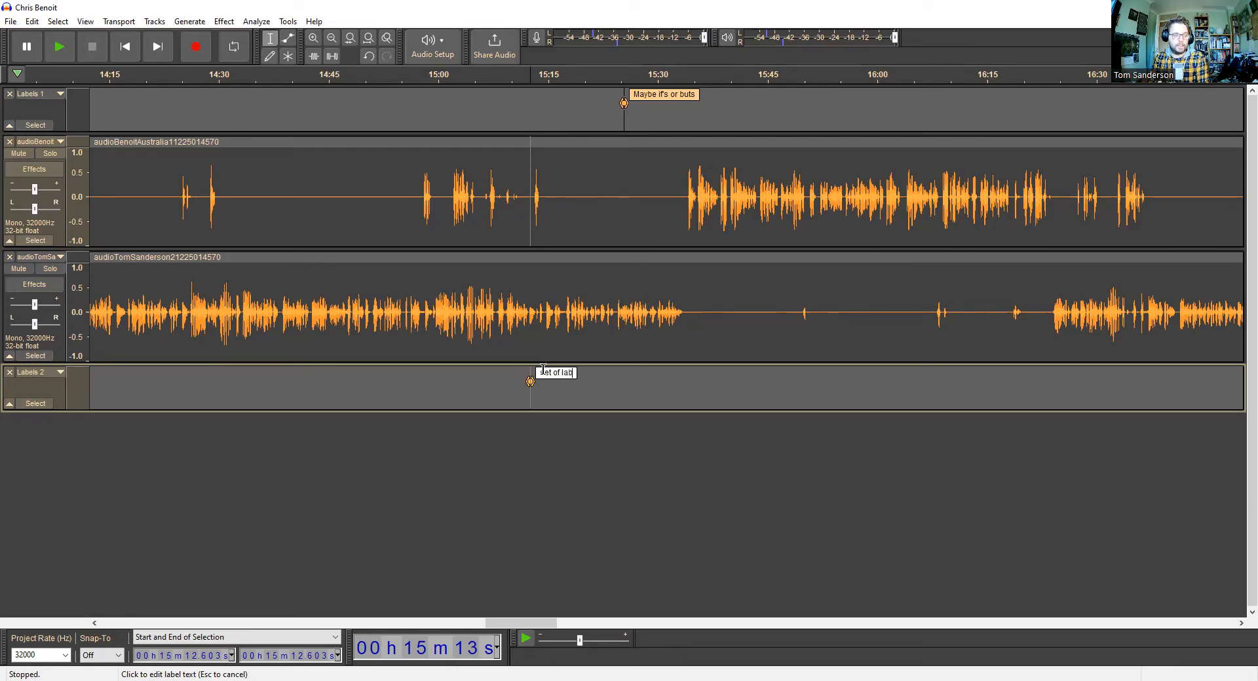
type("les")
key("Return")
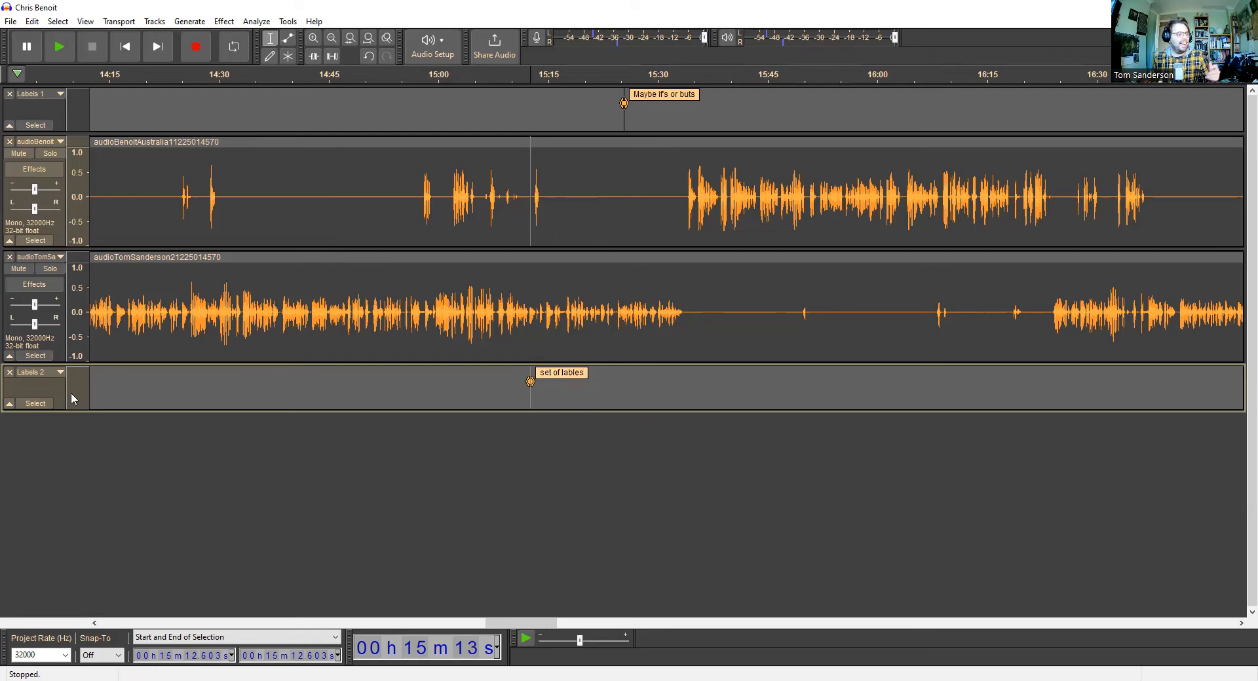
- Shift the "set of lables" label to about 15 minutes 12.2 seconds and move its track directly beneath the first label track
mouse_move(530, 381)
left_mouse_down()
mouse_move(508, 384)
mouse_move(528, 383)
left_mouse_up()
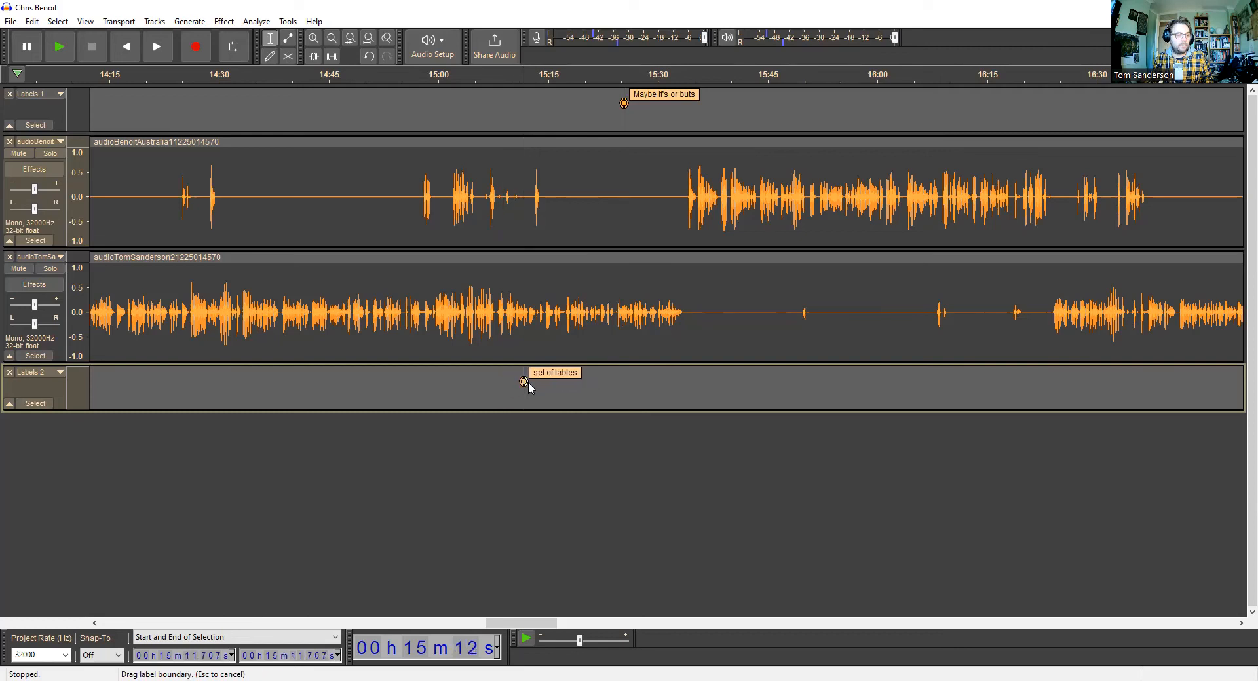
mouse_move(522, 382)
left_mouse_down()
mouse_move(547, 382)
mouse_move(528, 383)
left_mouse_up()
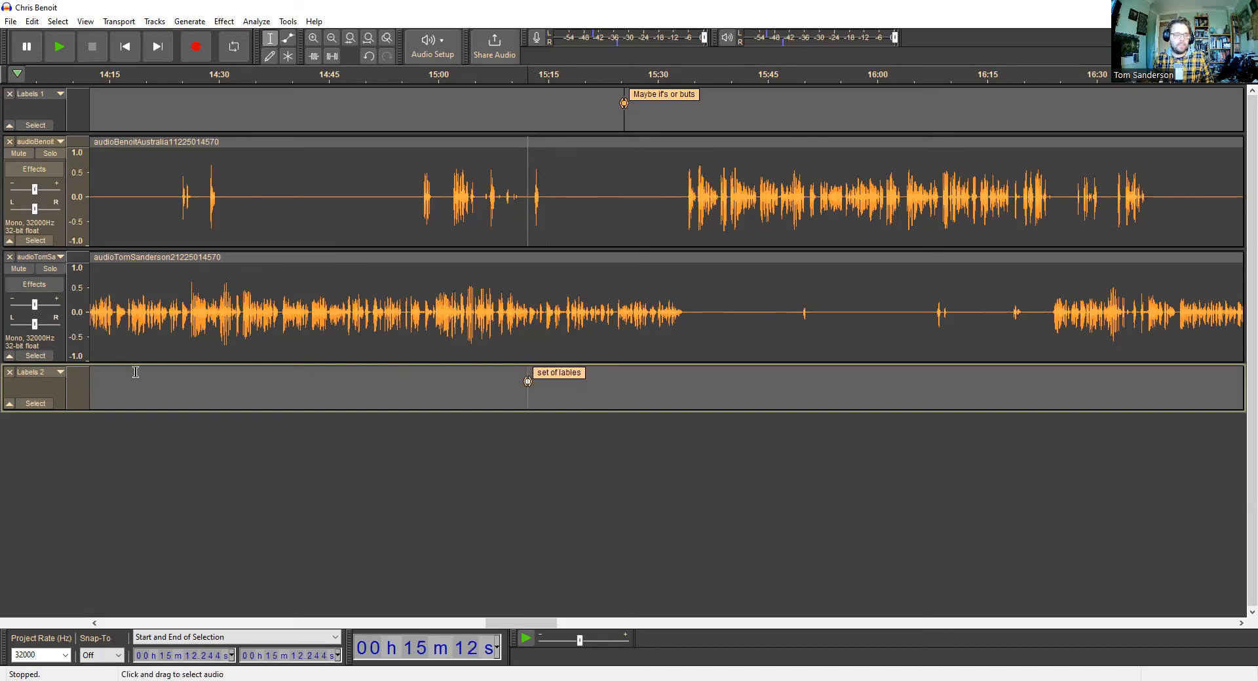
left_click_drag(57, 373, 90, 135)
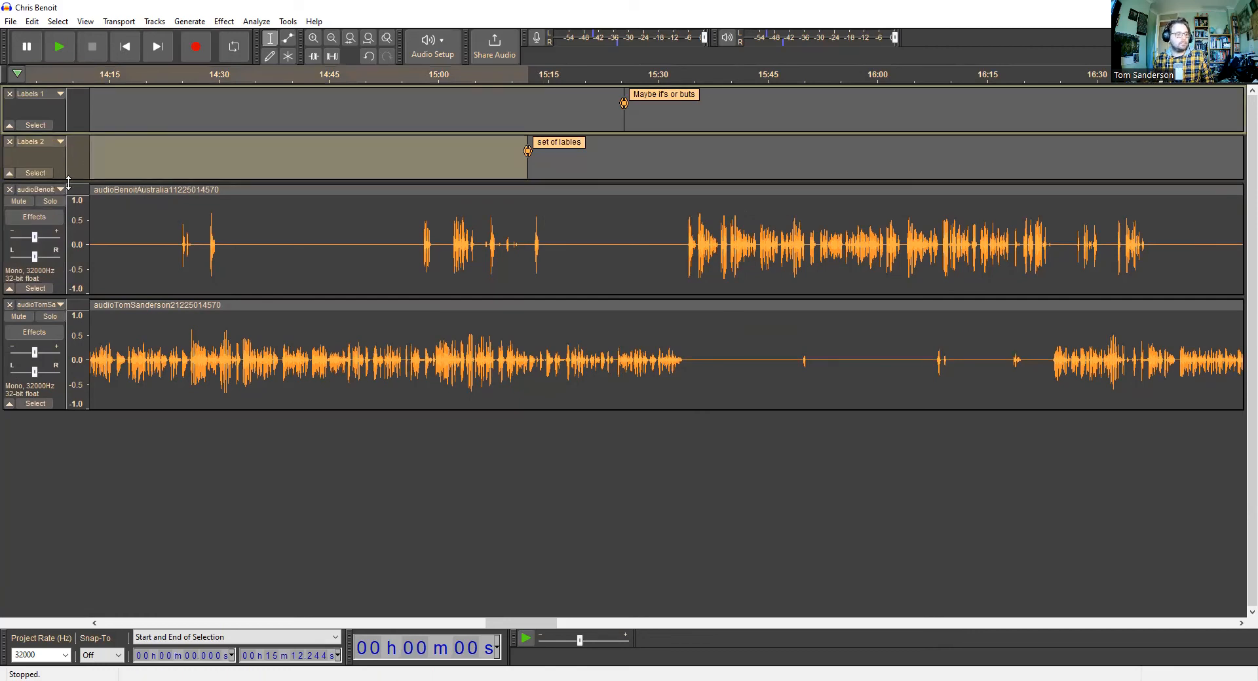
left_click(75, 301)
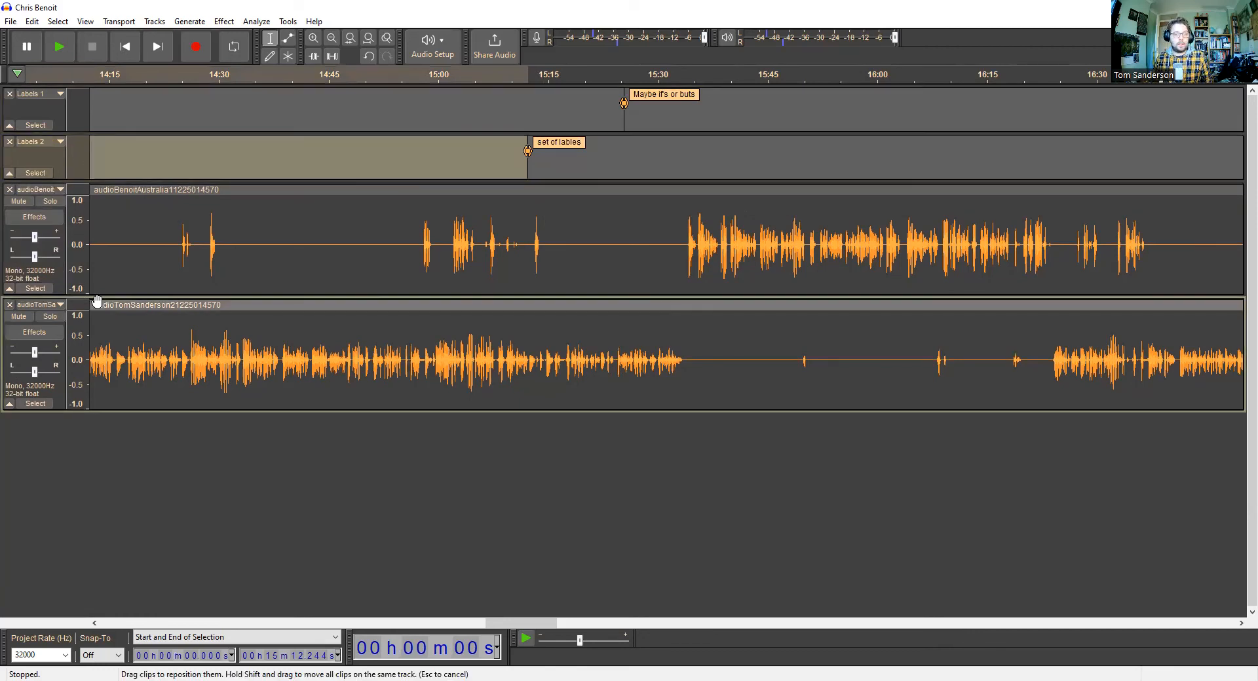